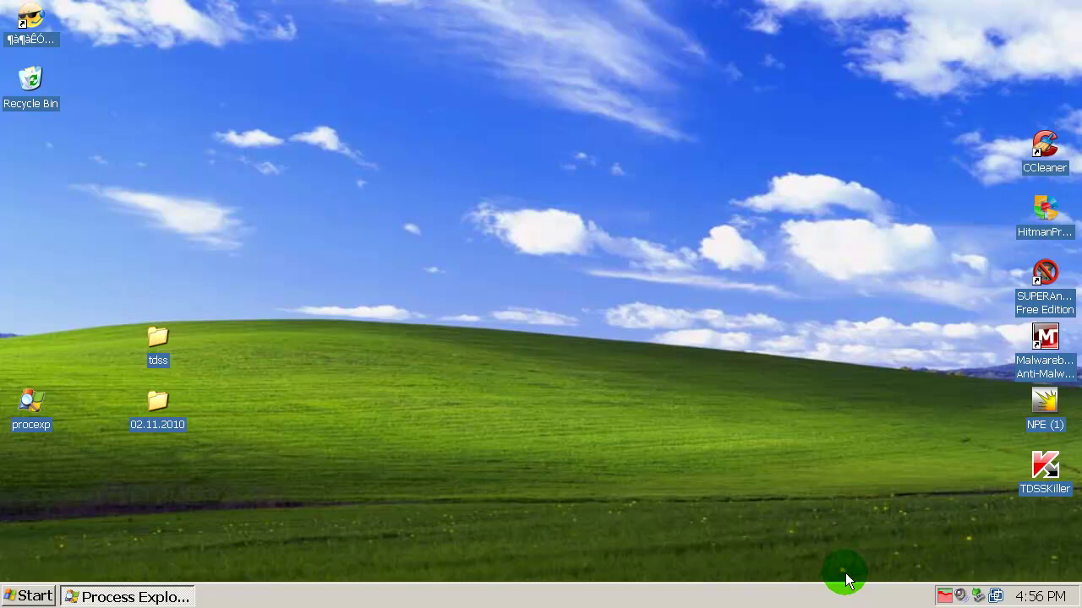
Step: Refresh the desktop, restore Process Explorer, and inspect svchost.exe (PID 3488) and its child reg.exe
{"action": "right_click", "coordinate": [572, 334]}
{"action": "left_click", "coordinate": [604, 359]}
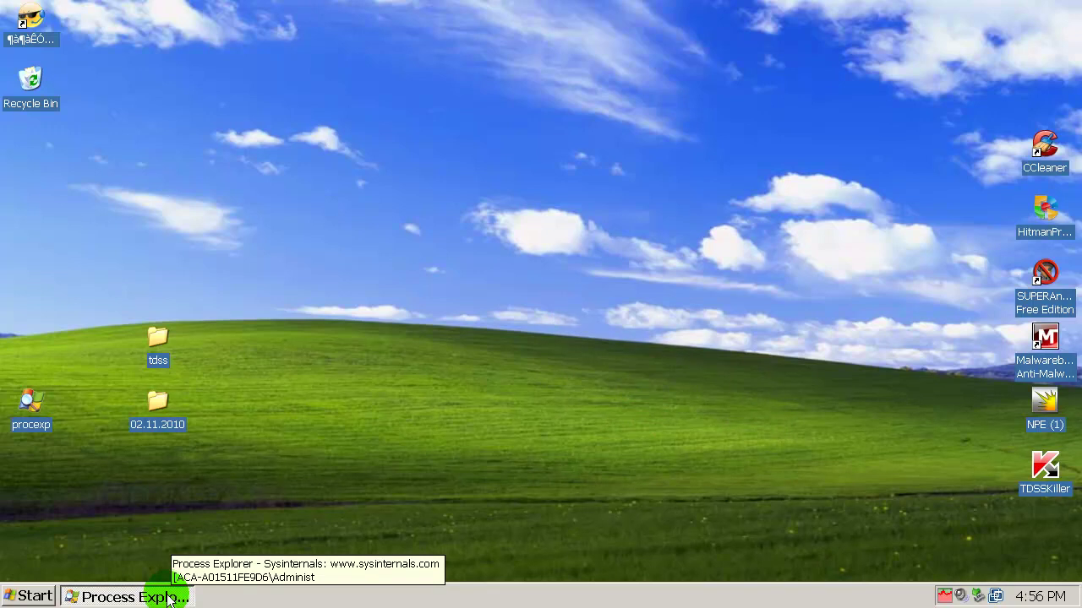
{"action": "left_click", "coordinate": [193, 597]}
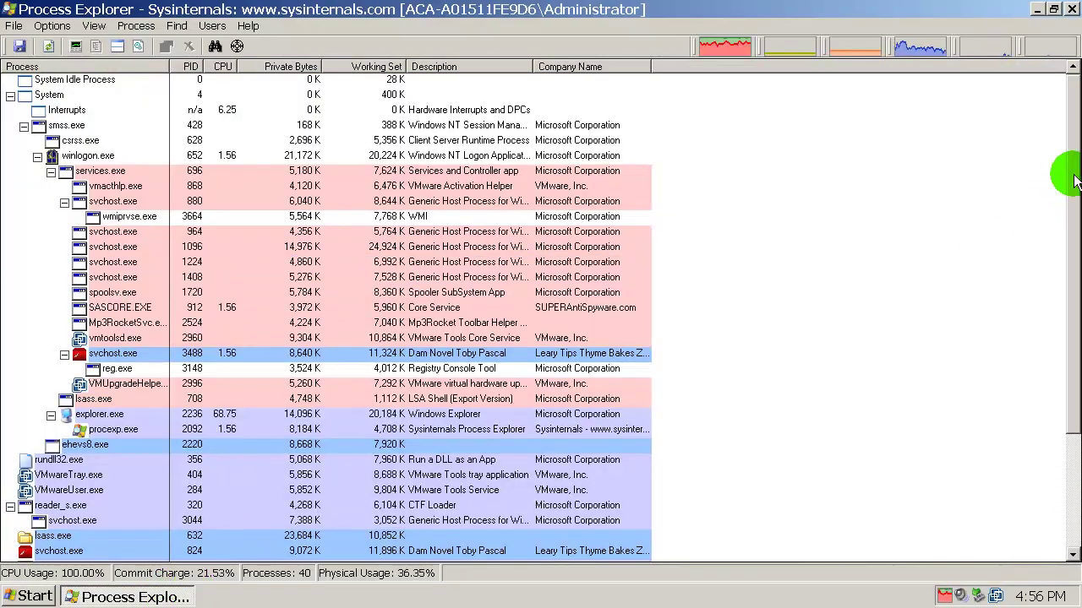
{"action": "left_click_drag", "start_coordinate": [1075, 180], "coordinate": [1069, 357]}
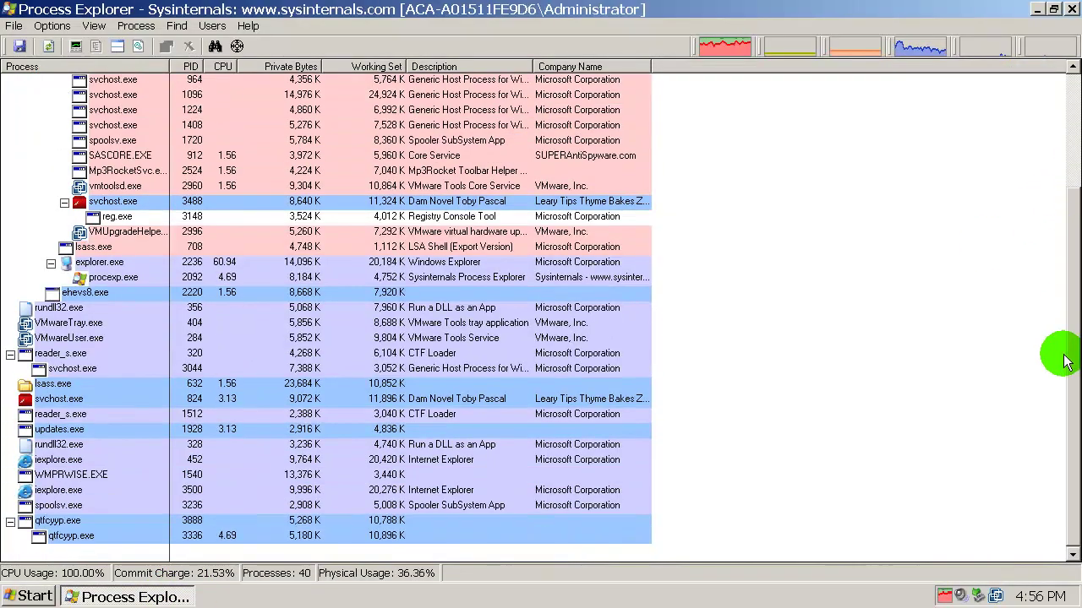
{"action": "left_click", "coordinate": [207, 204]}
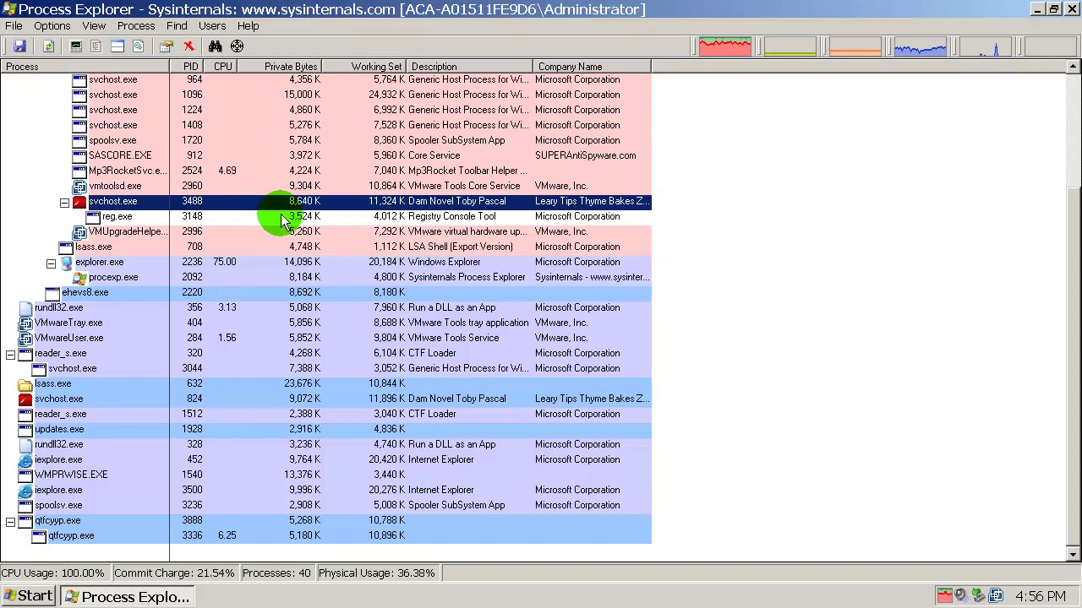
{"action": "left_click", "coordinate": [195, 216]}
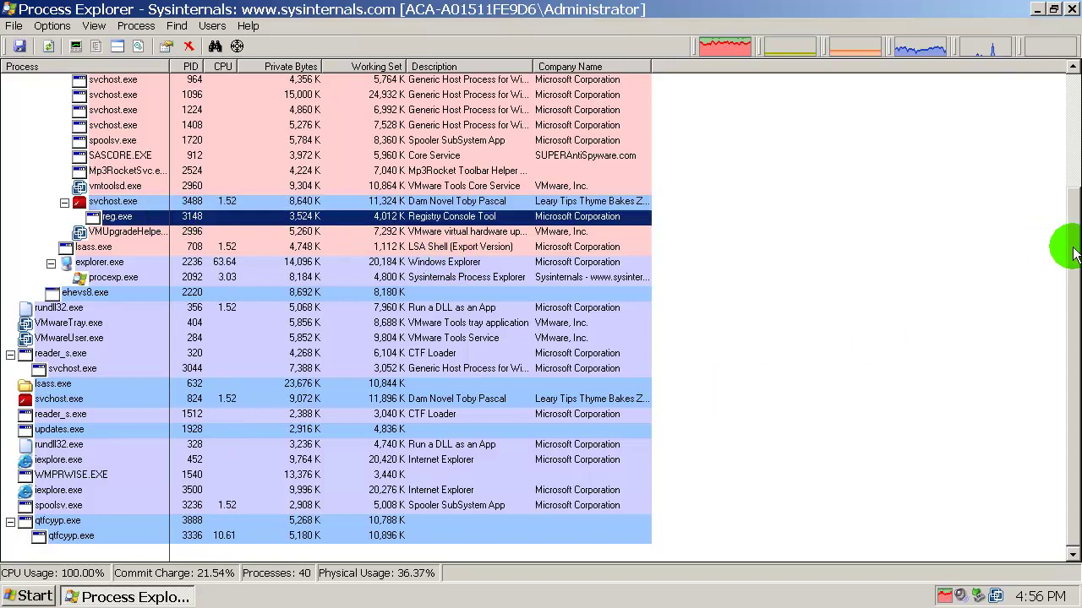
Step: Re-select svchost.exe 3488, then inspect qtfcyyp.exe, reader_s.exe and VMwareTray.exe
{"action": "left_click_drag", "start_coordinate": [1073, 253], "coordinate": [1068, 338]}
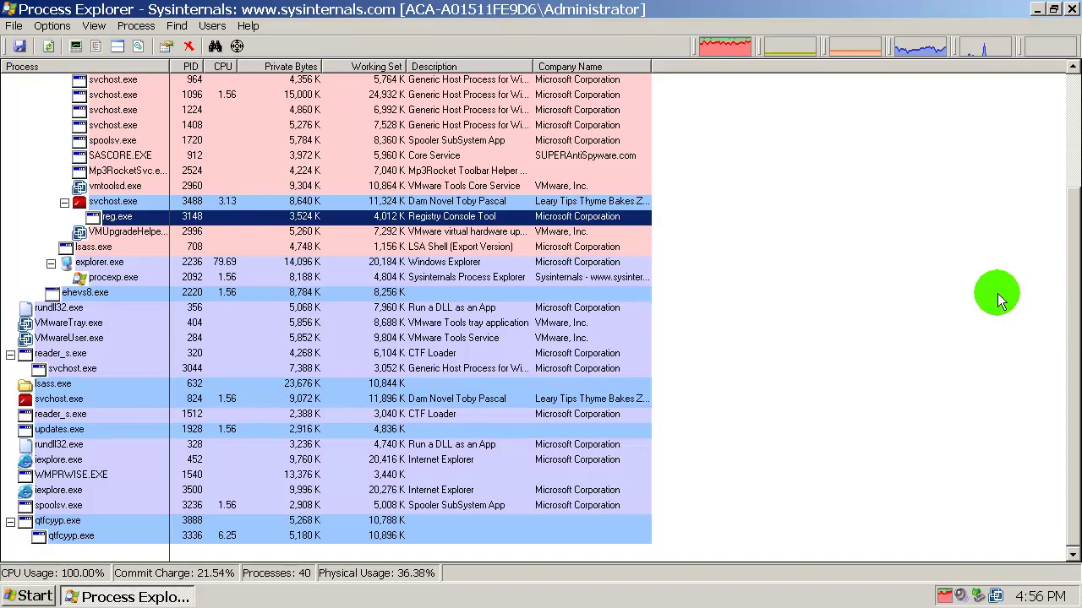
{"action": "left_click", "coordinate": [129, 208]}
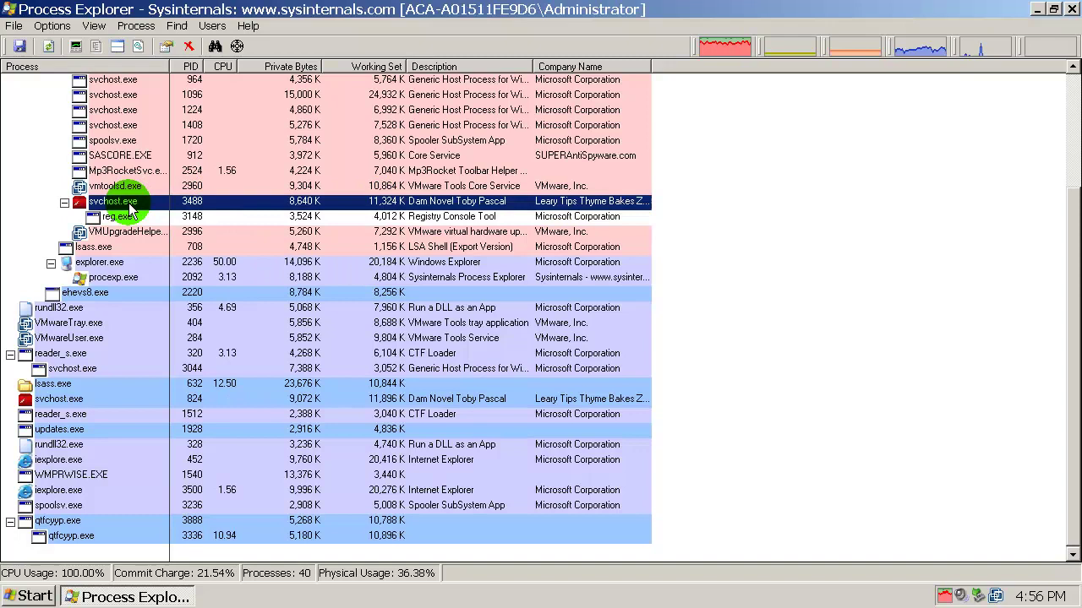
{"action": "mouse_move", "coordinate": [110, 210]}
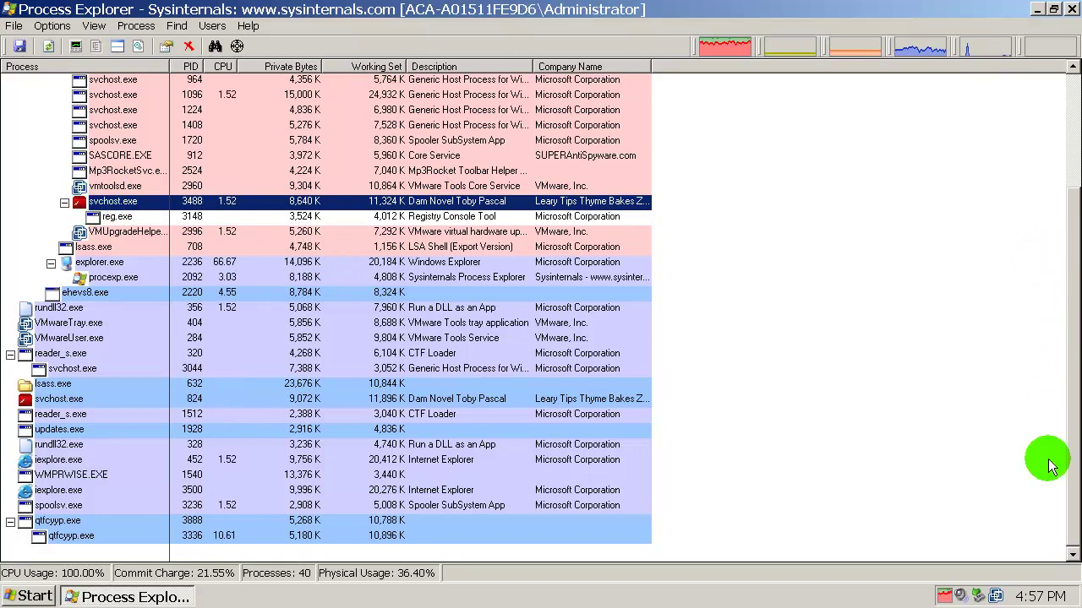
{"action": "left_click_drag", "start_coordinate": [1067, 397], "coordinate": [1052, 494]}
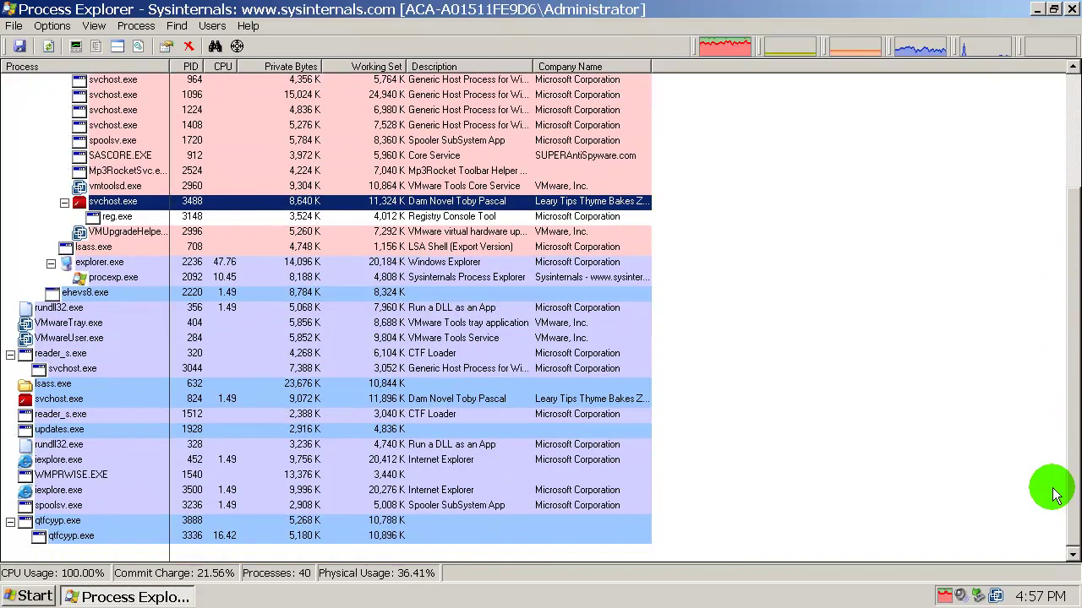
{"action": "left_click", "coordinate": [58, 520]}
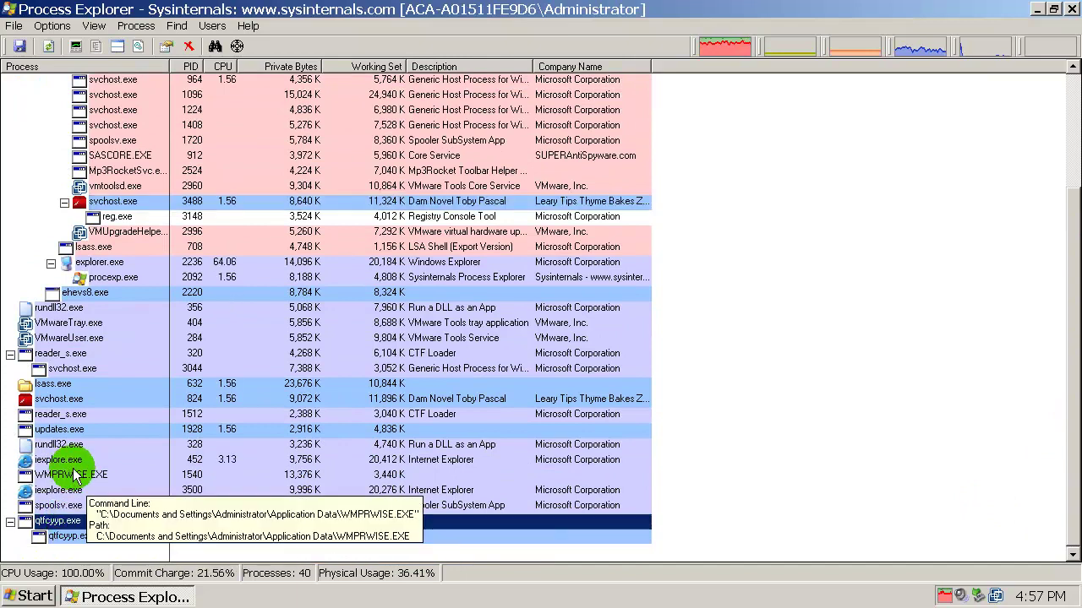
{"action": "left_click", "coordinate": [72, 414]}
{"action": "left_click", "coordinate": [67, 322]}
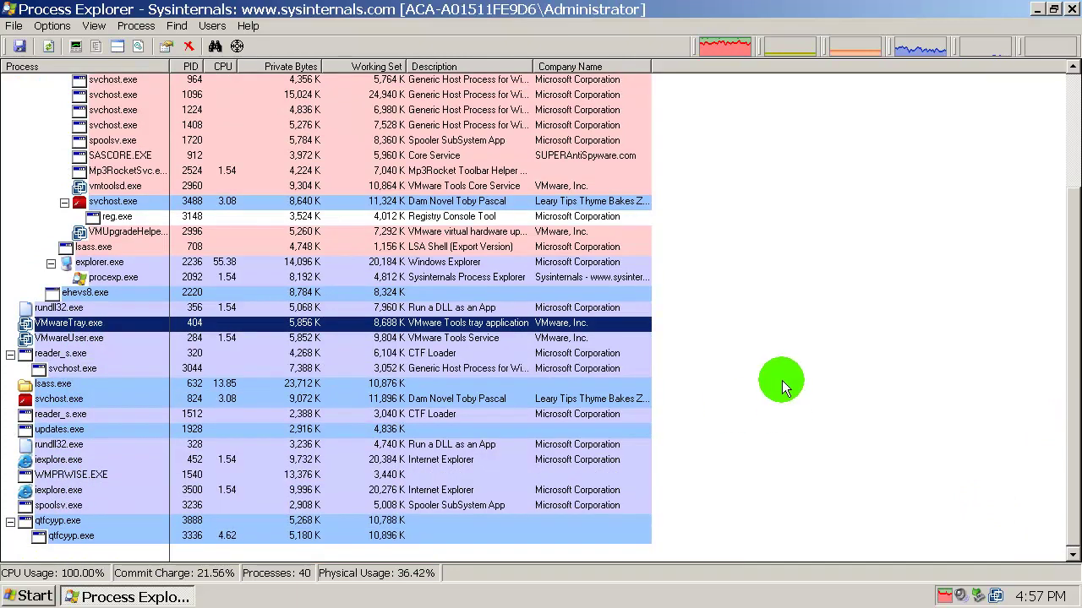
Step: Close Process Explorer, refresh the desktop, and confirm resetting the virtual machine
{"action": "left_click", "coordinate": [1072, 8]}
{"action": "left_click", "coordinate": [876, 150]}
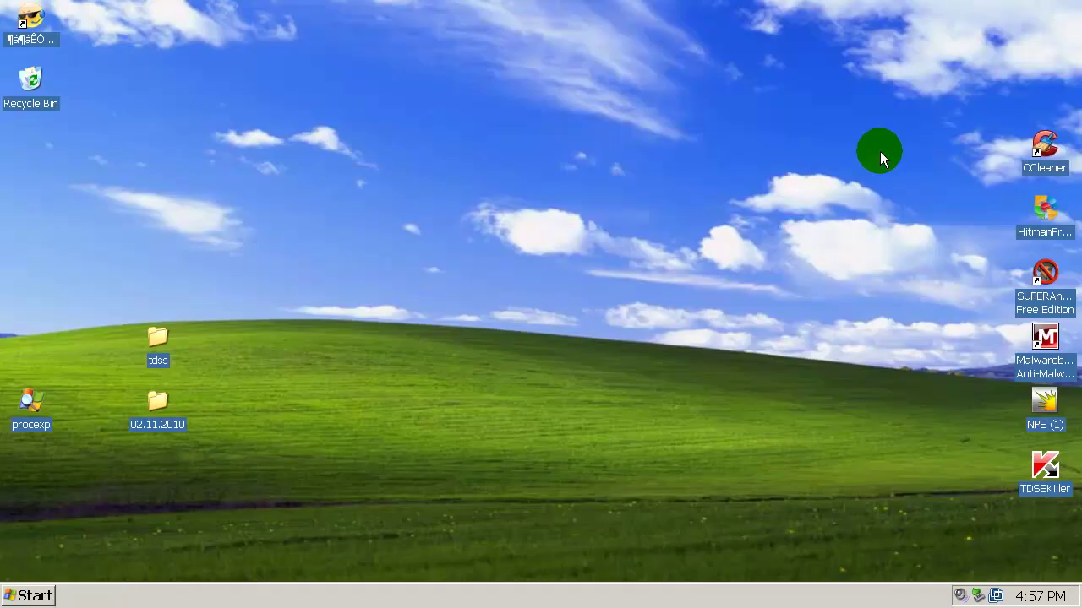
{"action": "right_click", "coordinate": [494, 326]}
{"action": "left_click", "coordinate": [507, 326]}
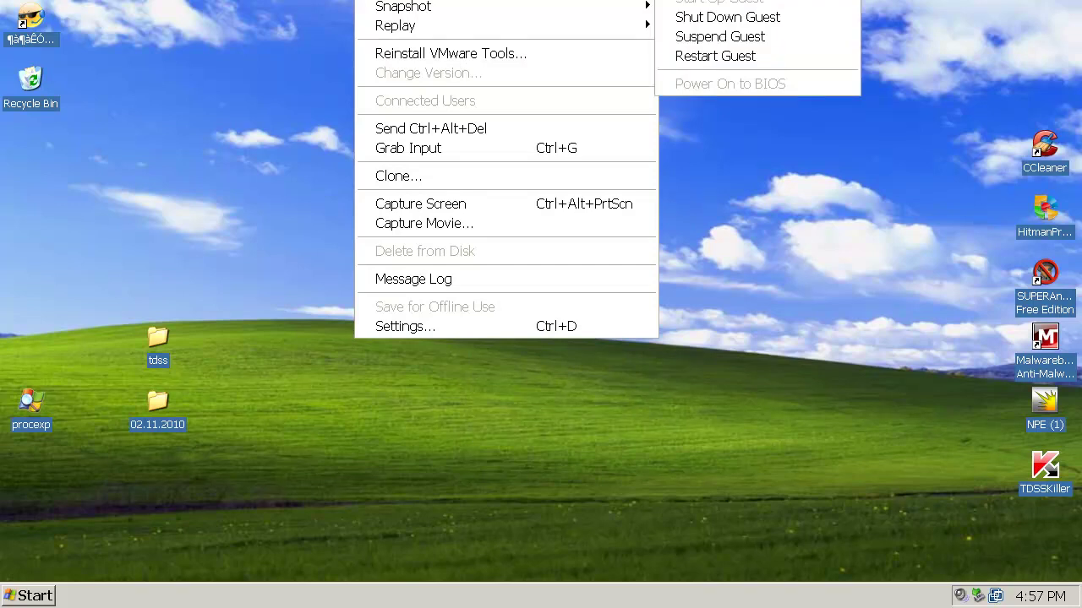
{"action": "left_click", "coordinate": [714, 56]}
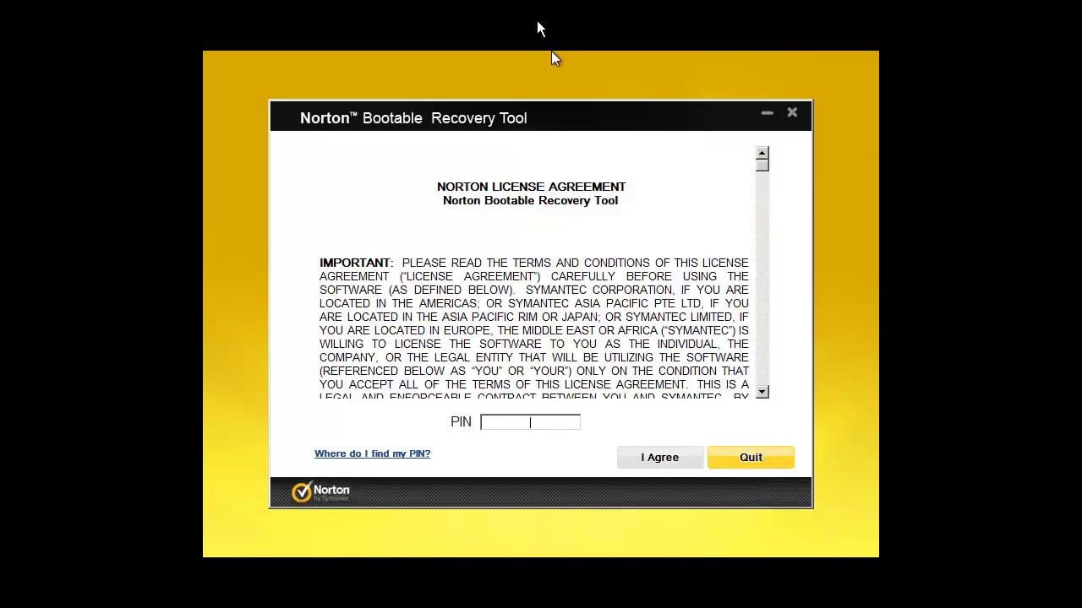
Step: Move the Norton window slightly up and to the left
{"action": "left_click_drag", "start_coordinate": [583, 124], "coordinate": [562, 112]}
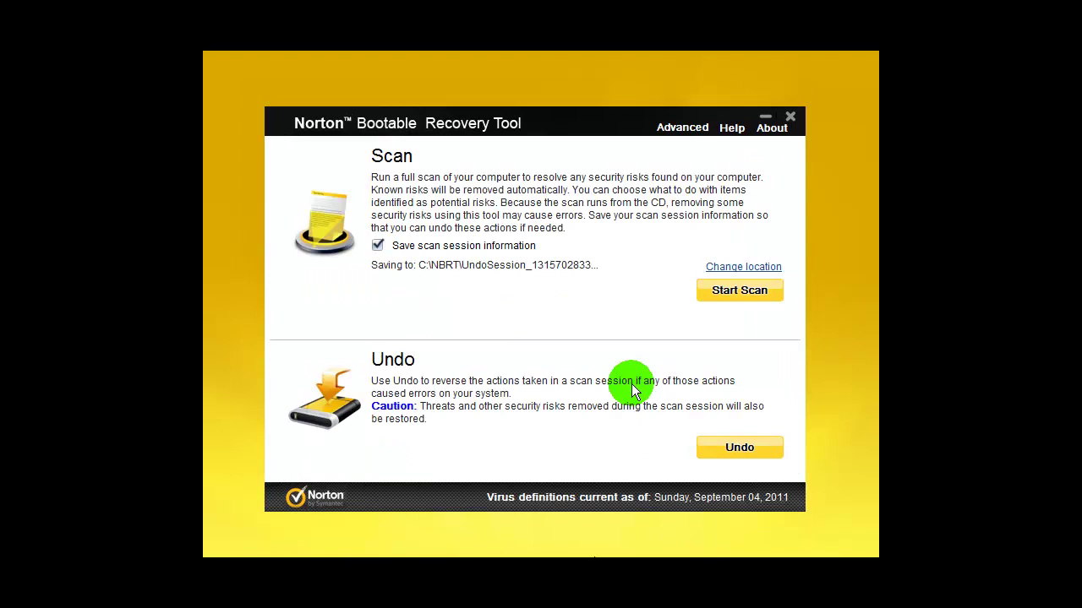
Step: Show the Advanced options, then start a full scan of the computer
{"action": "left_click", "coordinate": [676, 134]}
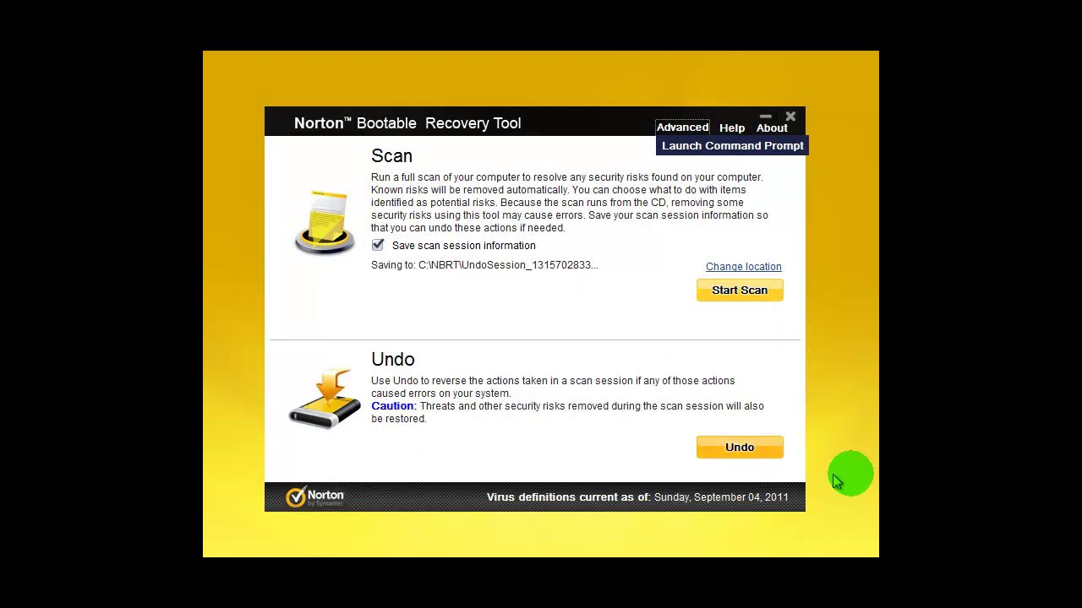
{"action": "left_click", "coordinate": [734, 293]}
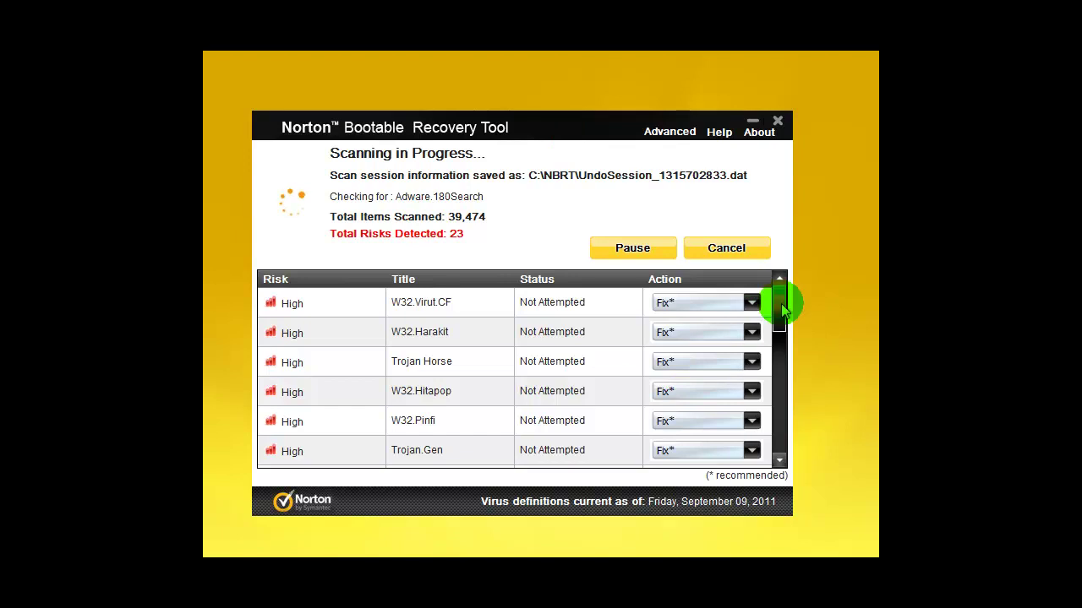
Step: Cancel the running scan after 39,474 items scanned and 23 risks detected
{"action": "mouse_move", "coordinate": [781, 303]}
{"action": "left_mouse_down"}
{"action": "mouse_move", "coordinate": [784, 316]}
{"action": "mouse_move", "coordinate": [779, 298]}
{"action": "left_mouse_up"}
{"action": "left_click_drag", "start_coordinate": [777, 301], "coordinate": [774, 327]}
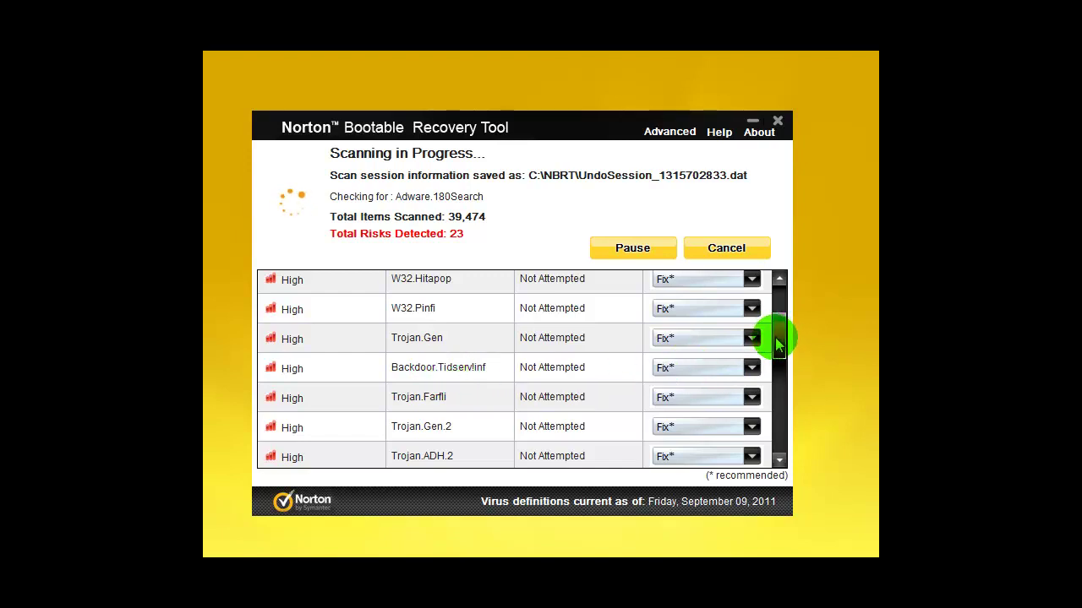
{"action": "left_click_drag", "start_coordinate": [775, 333], "coordinate": [779, 426]}
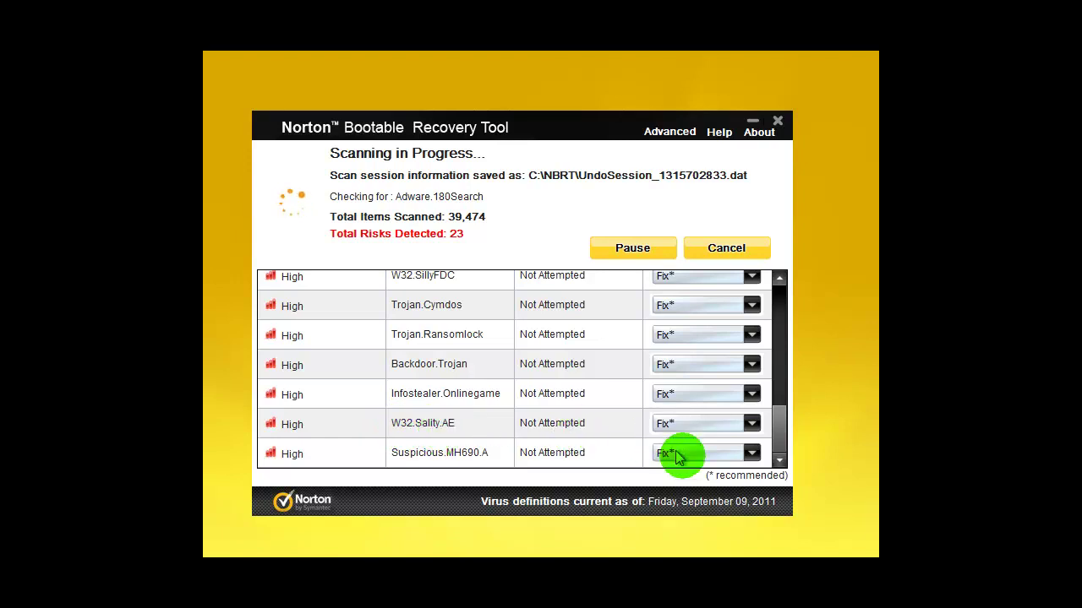
{"action": "left_click", "coordinate": [714, 254]}
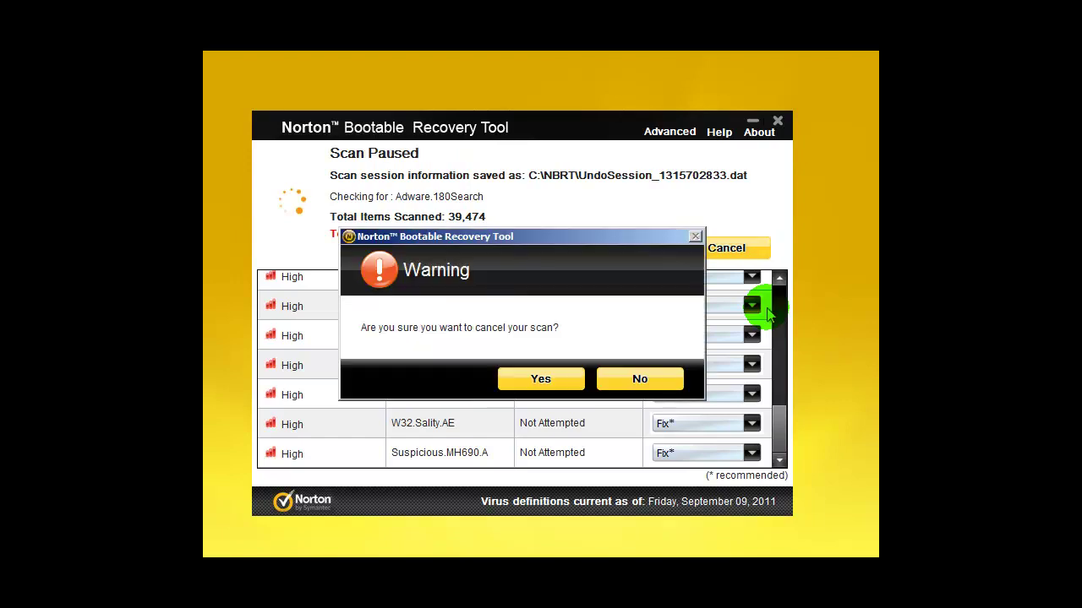
Step: Confirm the cancellation to reach the summary showing 22 of 23 risks fixed
{"action": "left_click", "coordinate": [545, 380]}
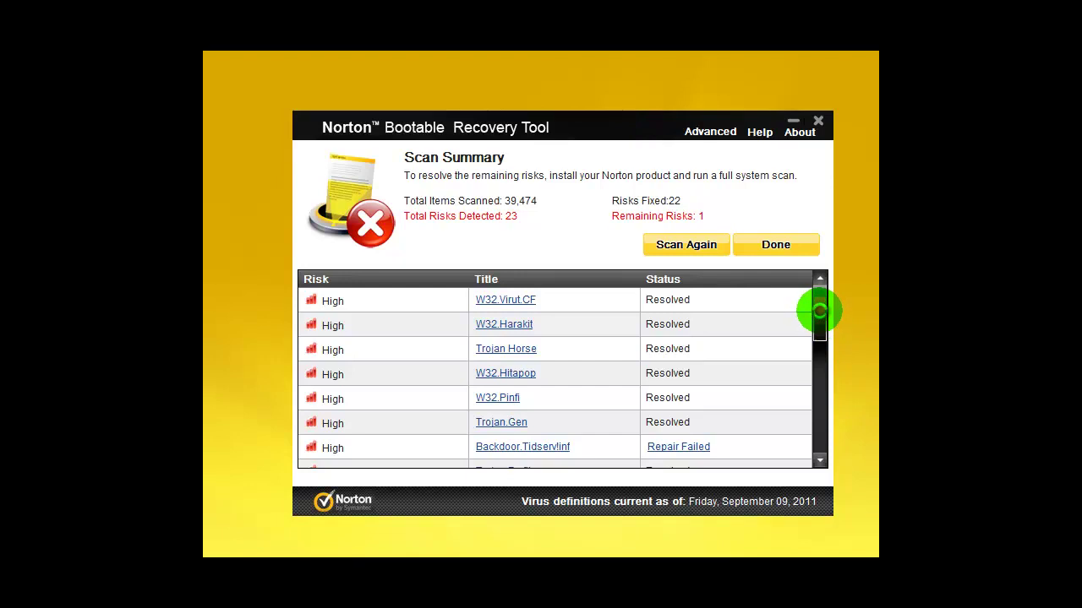
{"action": "left_click_drag", "start_coordinate": [813, 309], "coordinate": [814, 270]}
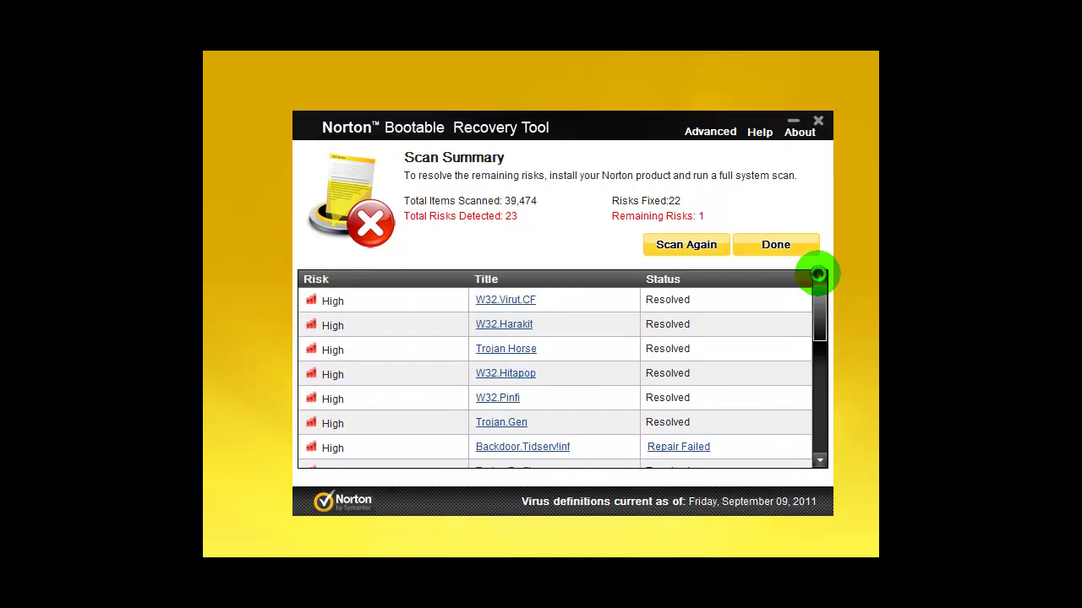
{"action": "left_click_drag", "start_coordinate": [816, 314], "coordinate": [819, 348]}
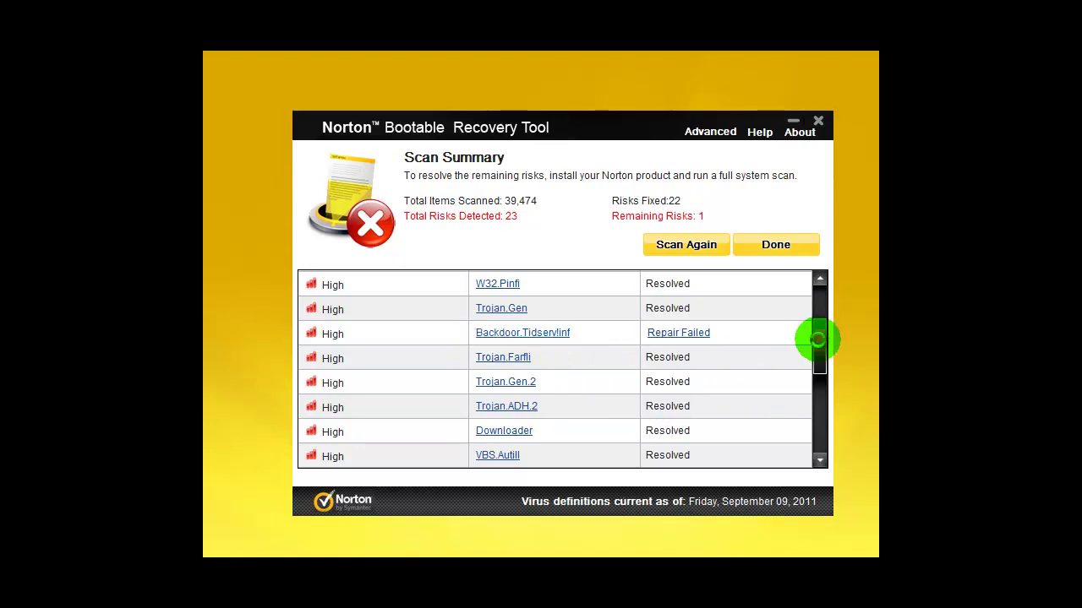
{"action": "left_click_drag", "start_coordinate": [816, 336], "coordinate": [821, 290]}
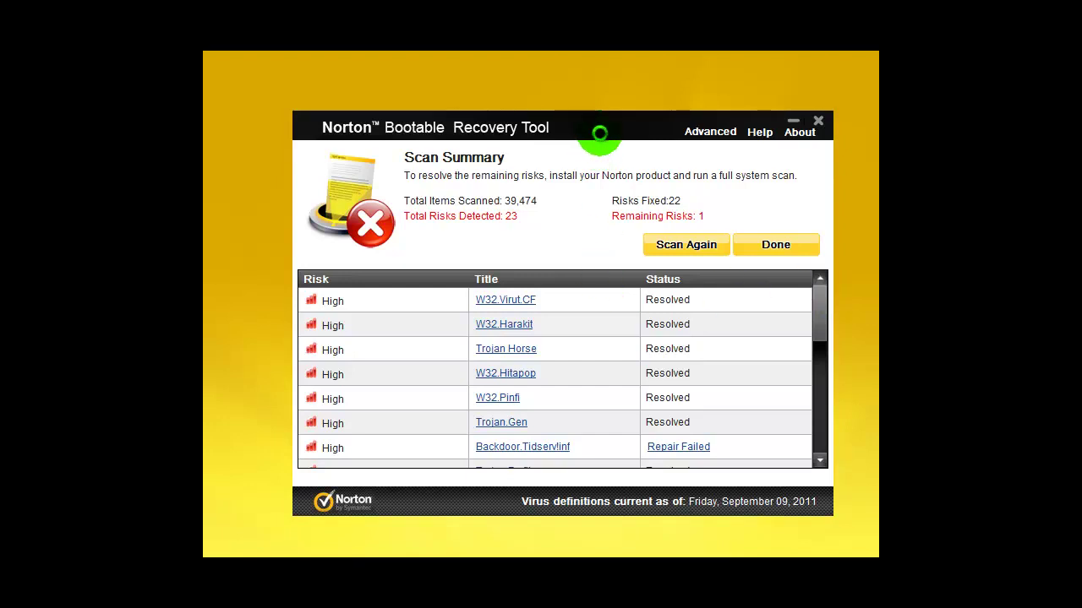
{"action": "left_click", "coordinate": [704, 253]}
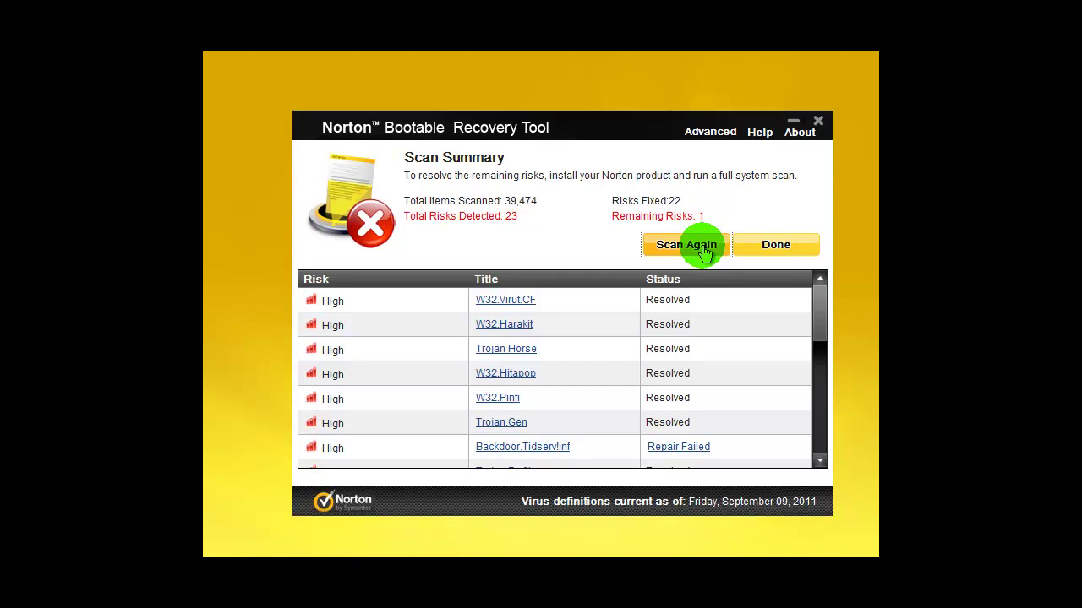
Step: Run a second full scan and close its summary, leaving Backdoor.Tidserv!inf unrepaired
{"action": "left_click", "coordinate": [686, 245]}
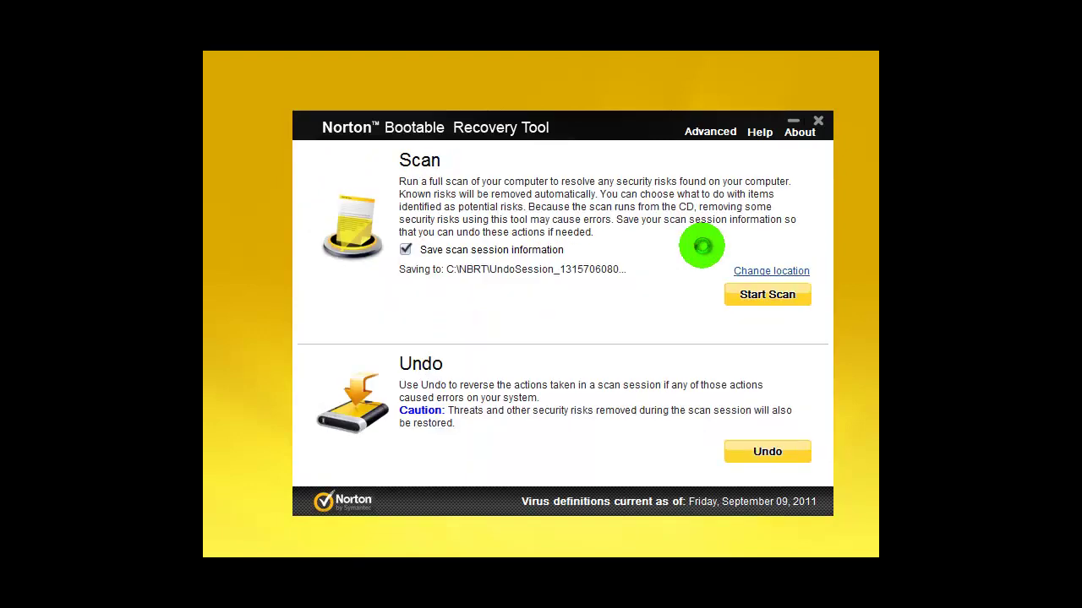
{"action": "left_click", "coordinate": [778, 293]}
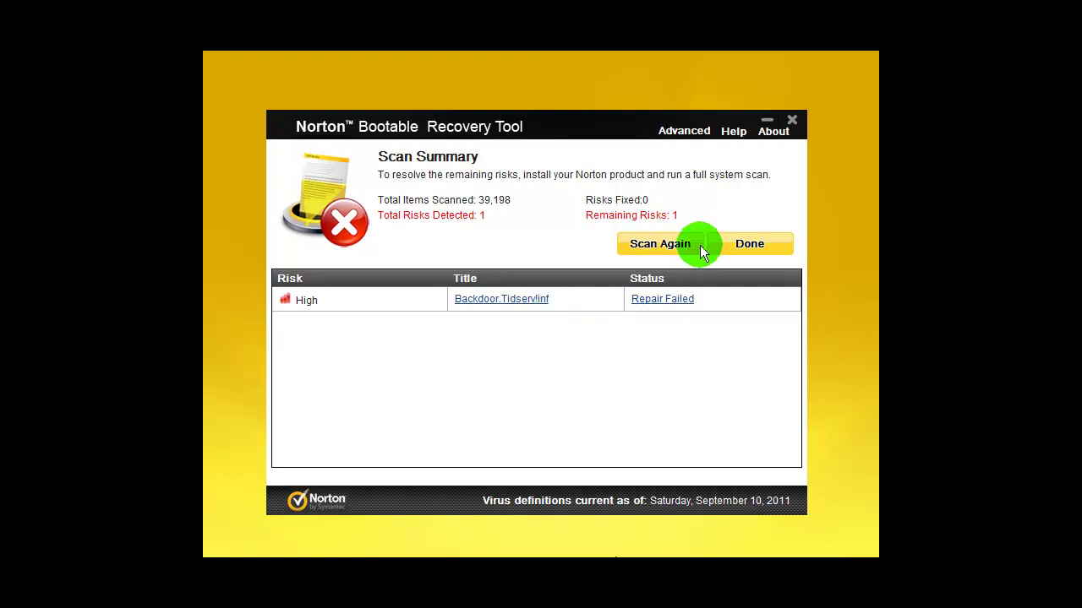
{"action": "left_click", "coordinate": [751, 245]}
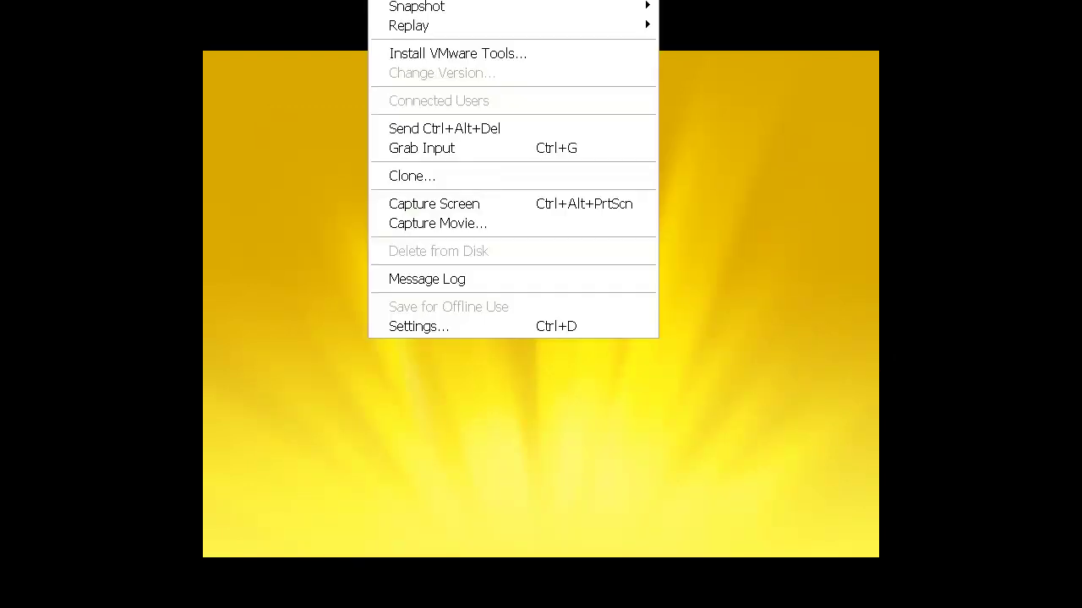
Step: Reset the virtual machine with VM > Power > Reset and confirm
{"action": "mouse_move", "coordinate": [507, 0]}
{"action": "left_click", "coordinate": [715, 56]}
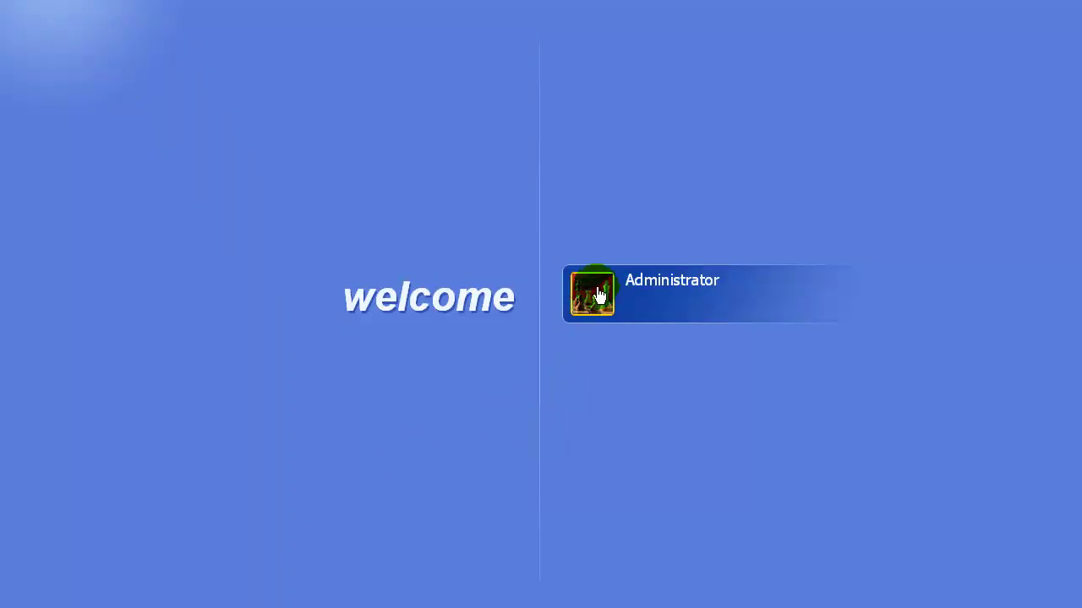
Step: Log in to the Administrator account from the Windows XP Welcome screen
{"action": "left_click", "coordinate": [594, 293]}
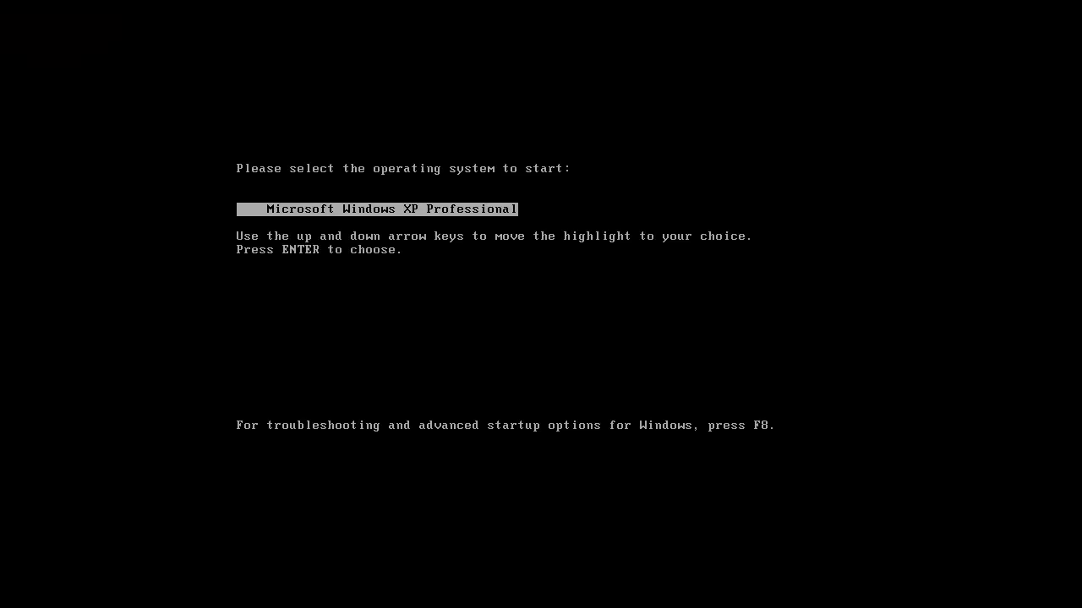
Step: Open the F8 advanced startup menu, highlight Safe Mode, and boot Windows with it
{"action": "key", "text": "F8"}
{"action": "key", "text": "Up"}
{"action": "key", "text": "Up"}
{"action": "key", "text": "Up"}
{"action": "key", "text": "Up"}
{"action": "key", "text": "Up"}
{"action": "key", "text": "Up"}
{"action": "key", "text": "Up"}
{"action": "key", "text": "Up"}
{"action": "key", "text": "Up"}
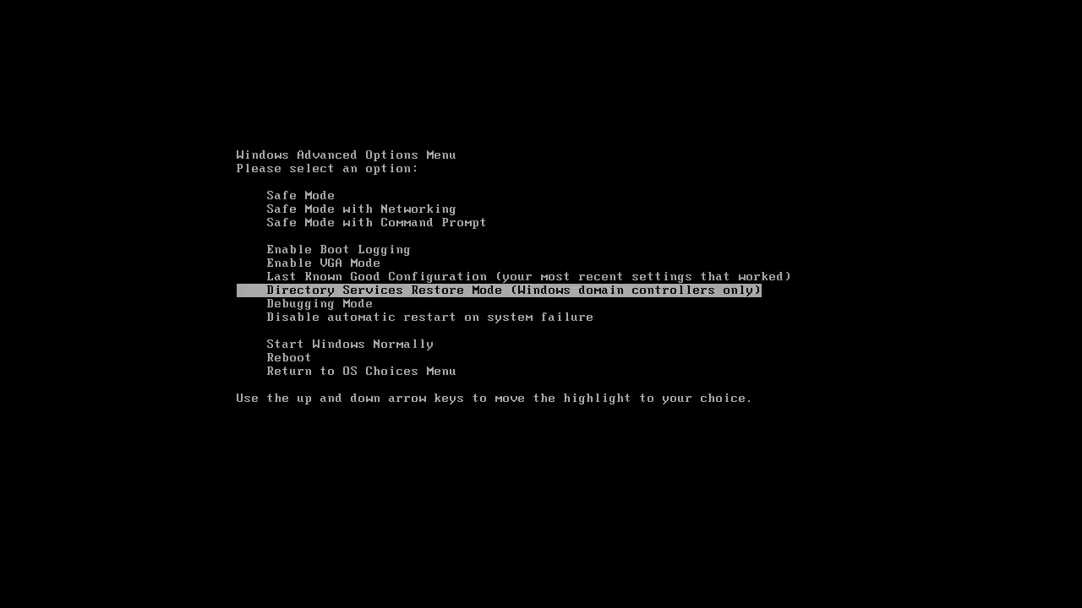
{"action": "key", "text": "Down"}
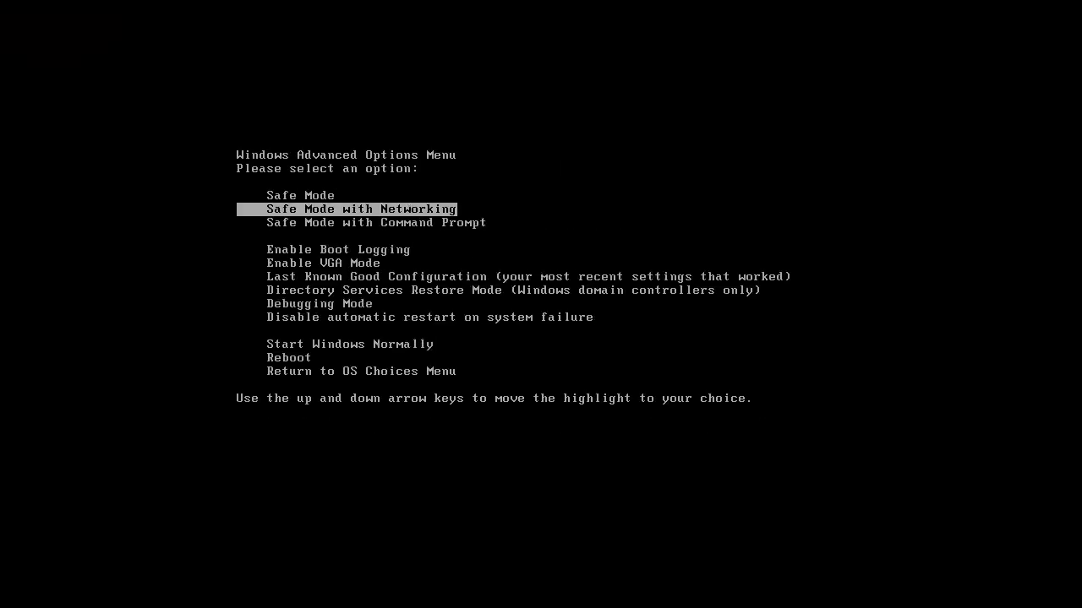
{"action": "key", "text": "Up"}
{"action": "key", "text": "Down"}
{"action": "key", "text": "Up"}
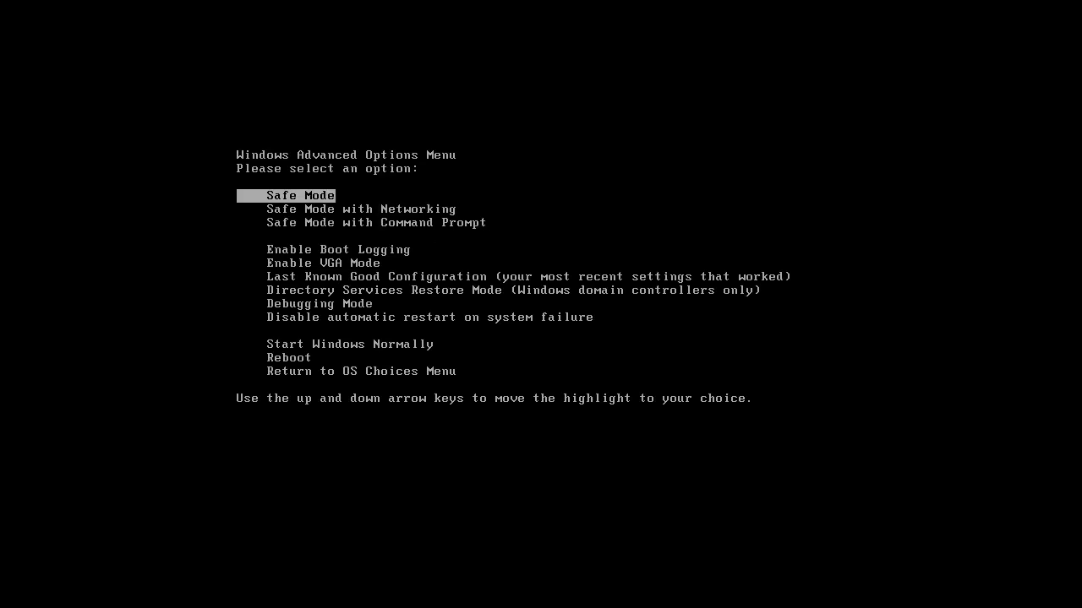
{"action": "key", "text": "Down"}
{"action": "key", "text": "Down"}
{"action": "key", "text": "Up"}
{"action": "key", "text": "Up"}
{"action": "key", "text": "Return"}
{"action": "key", "text": "Return"}
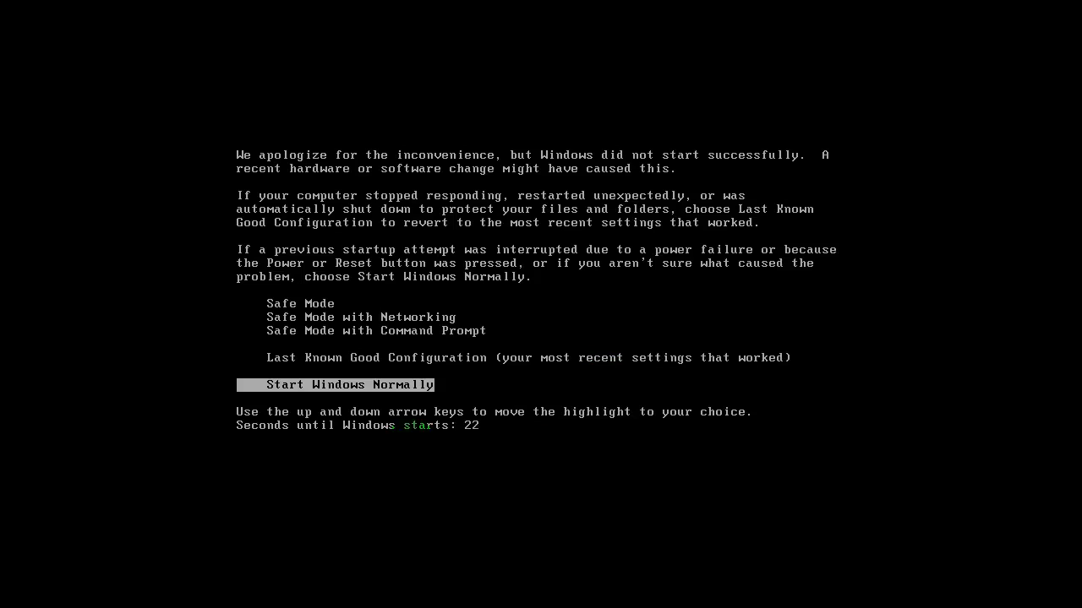
Step: Choose Start Windows Normally so the XP guest boots to its bare wallpaper
{"action": "key", "text": "Return"}
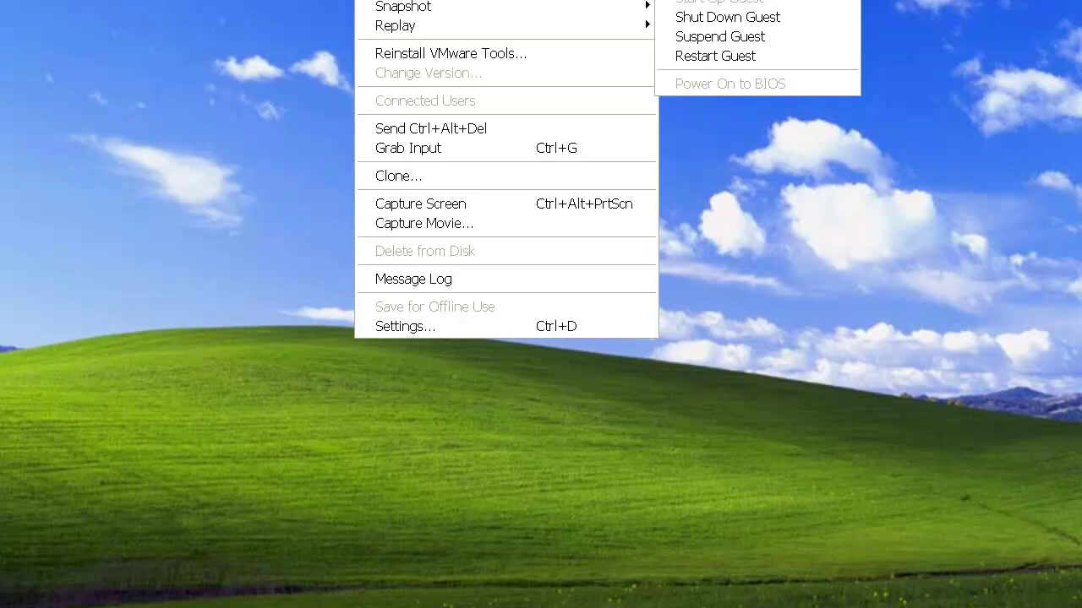
Step: Close the VM Power submenu without choosing any power option
{"action": "left_click", "coordinate": [825, 218]}
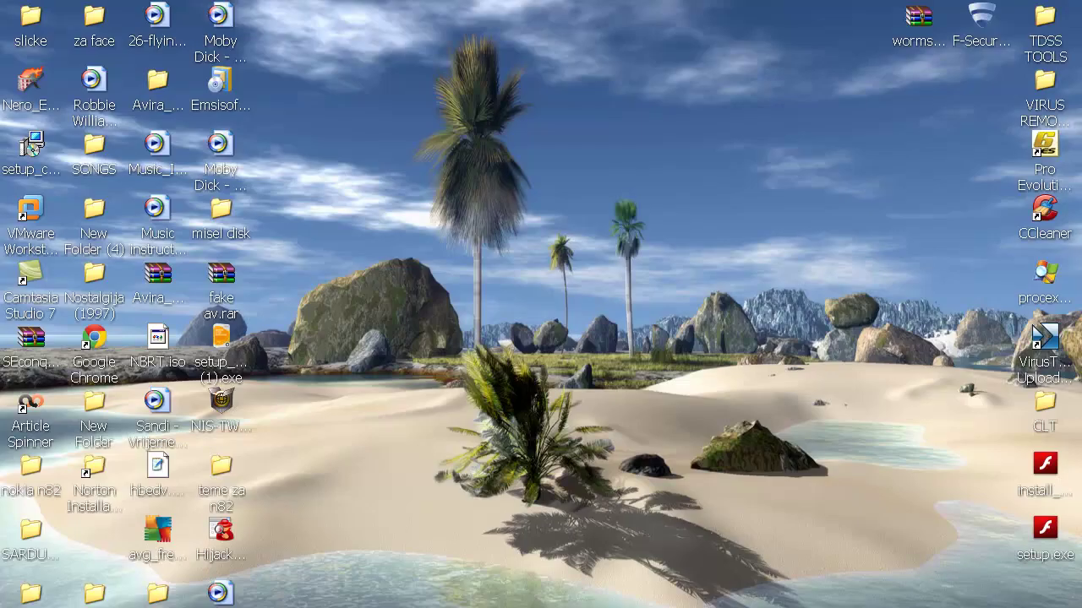